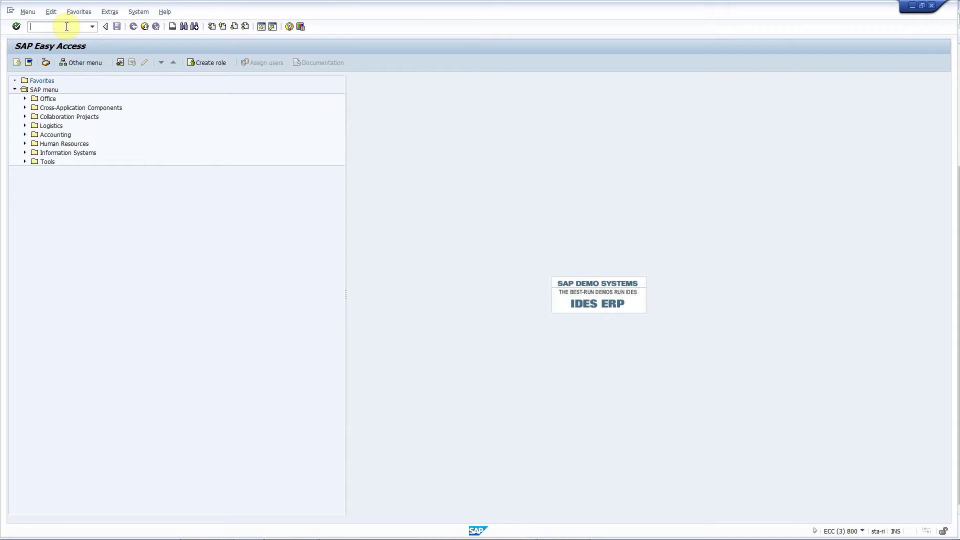
Open the Business Partner transaction with the bp command
text(bp)
key(Return)
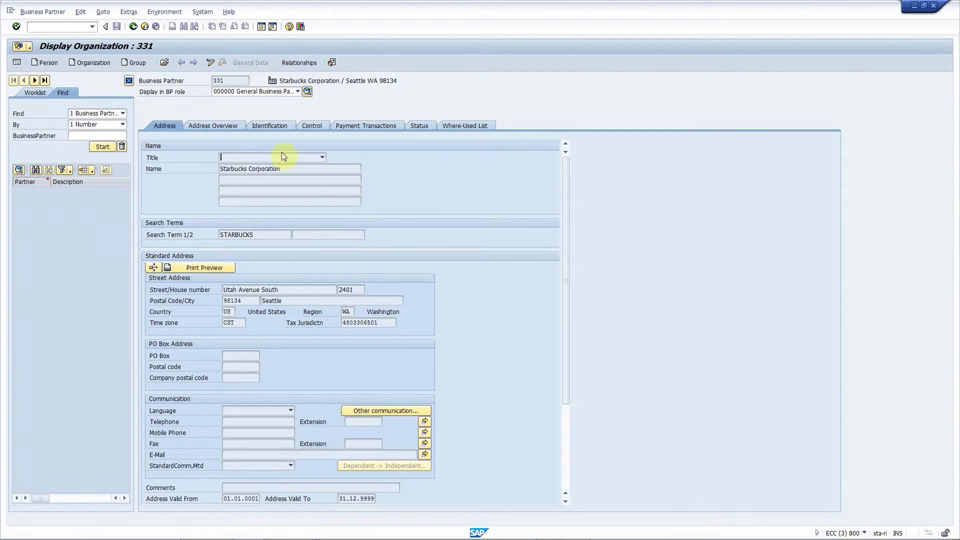
From the Tax Jurisdiction field, start a ticket via System > STA Add-ons > Create/modify ticket
click(385, 321)
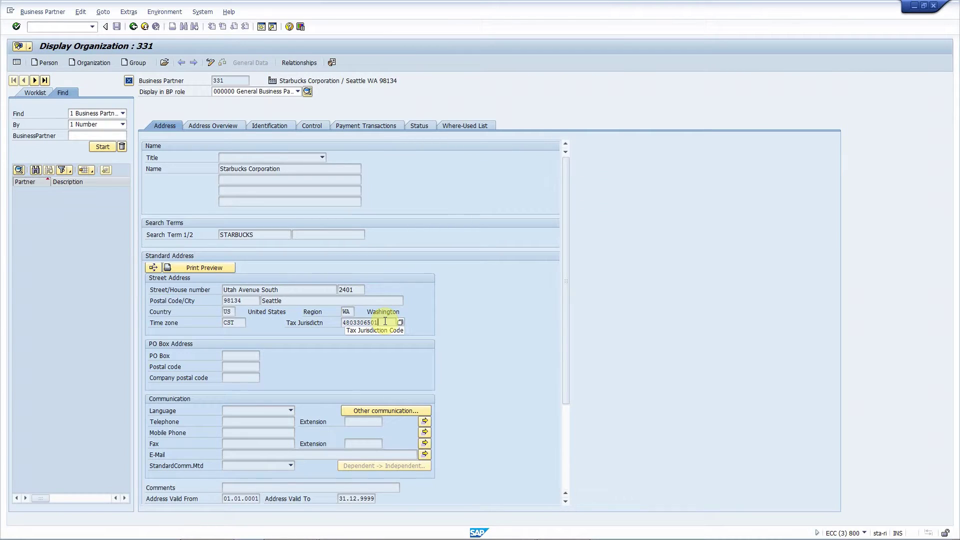
click(204, 13)
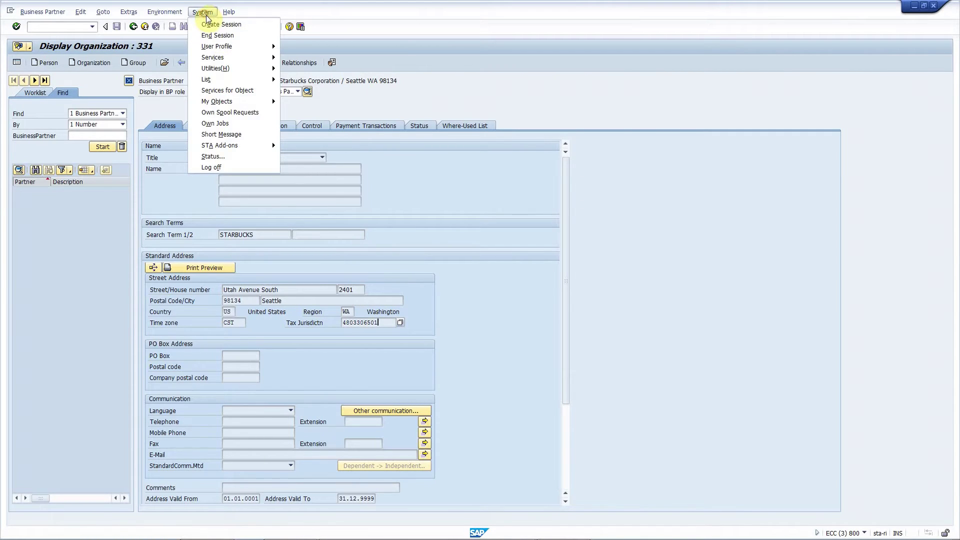
mouse_move(235, 145)
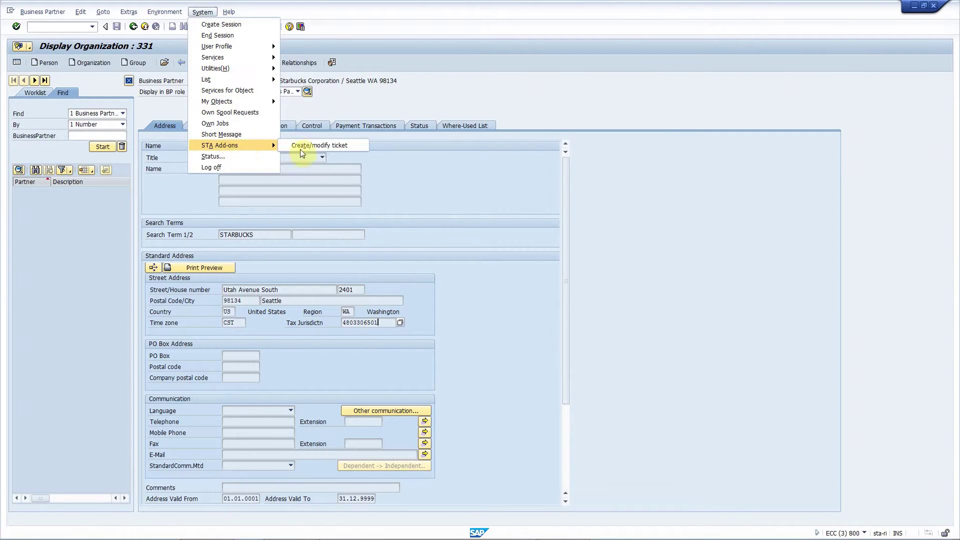
click(352, 148)
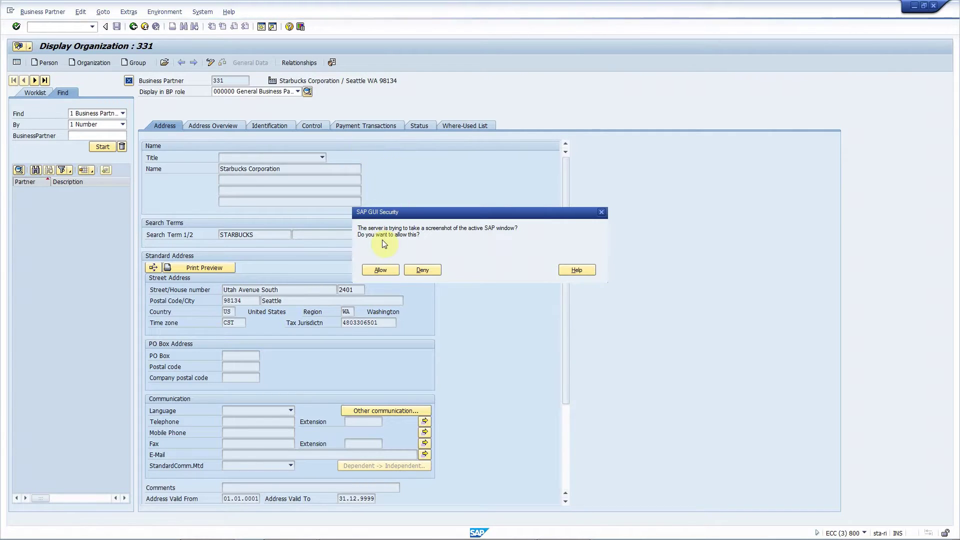
Allow the SAP window screenshot and enter the subject 'Tax jurisdiction is incorrect for BP'
click(379, 270)
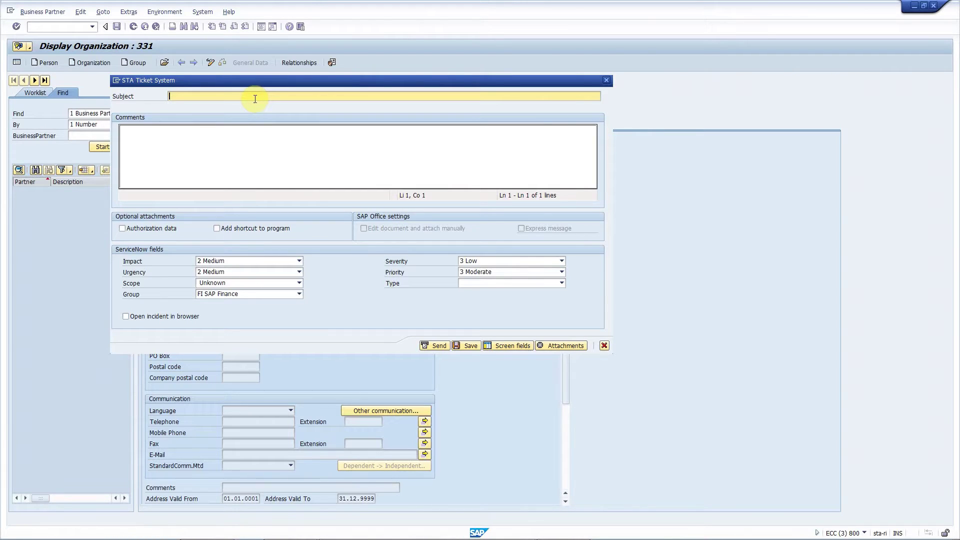
text(Tax jurisdiction is incorrect for BP)
Paste the problem description into Comments and add blank lines between its sections
click(211, 146)
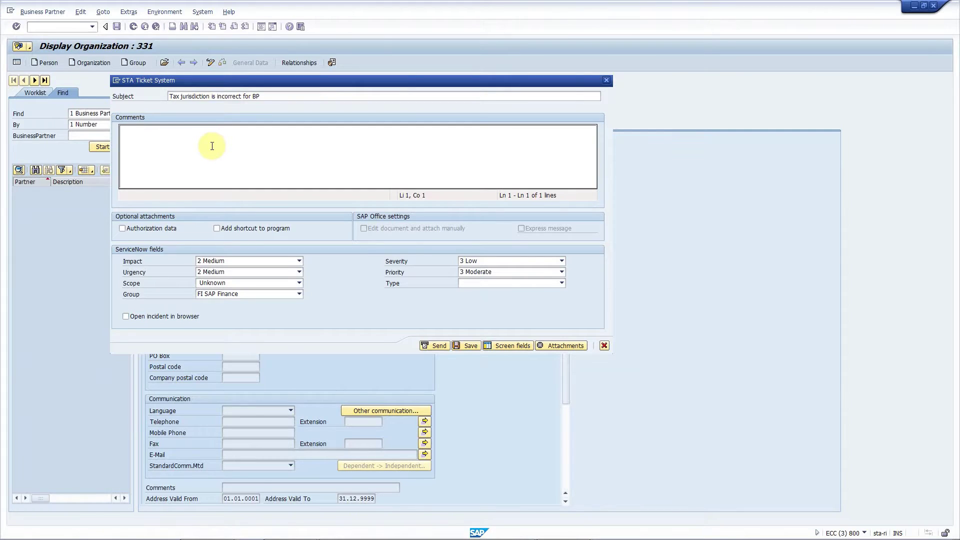
text(Business partner 331 was created successfully but the tax jurisdiction is incorrect. Here are the steps to reproduce the problem: - create the BP in the external Phoenix system - Phoenix sends BP to SAP via IDOC - SAP creates BP and fills the tax jurisdiction field as described in FD FI.I.0201 - display the BP in SAP using transaction BP The tax jurisdiction should be 5203306501.)
key(ctrl+Home)
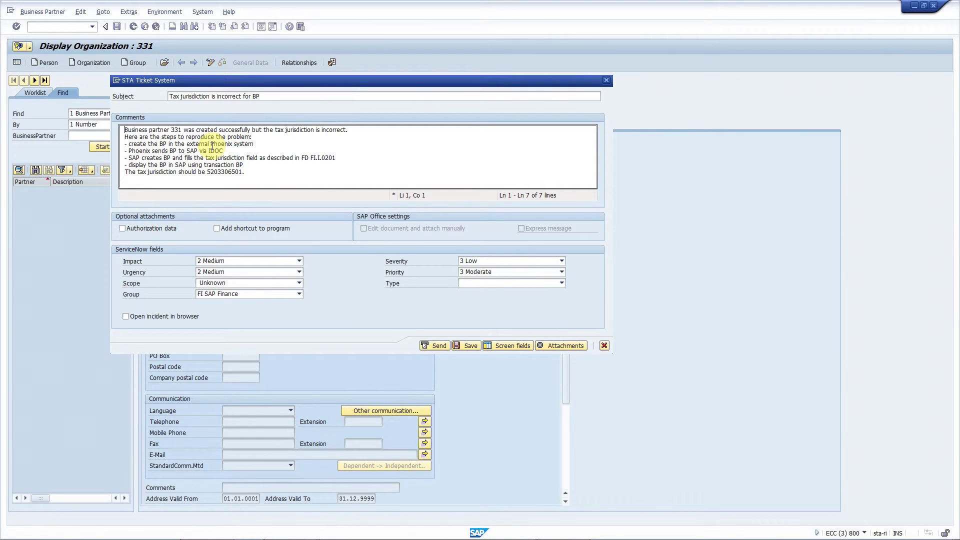
key(End)
key(Return)
key(Down)
key(Return)
key(Down)
key(Down)
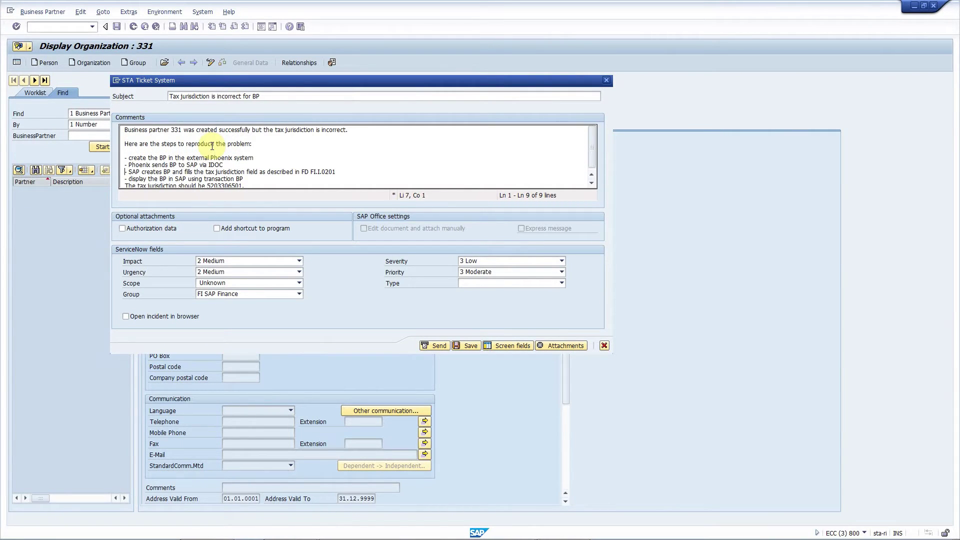
key(End)
key(Return)
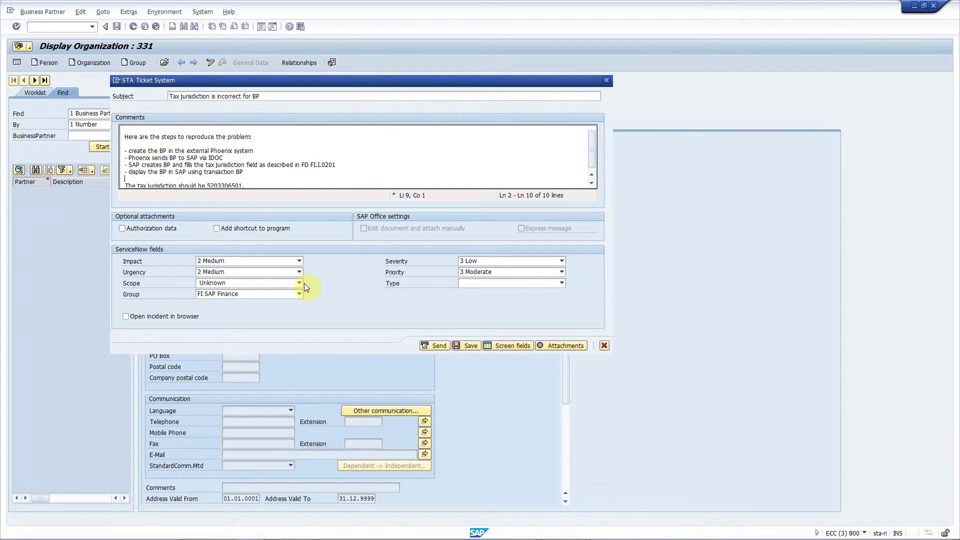
Set Scope to Entire Department, Type to Functional correctness, Group FI SAP Finance, and add a program shortcut
click(286, 283)
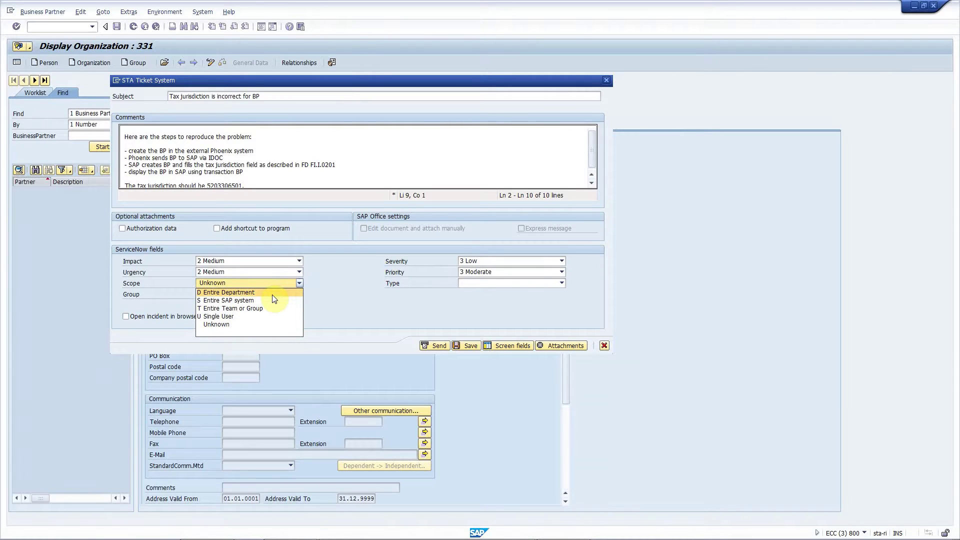
click(272, 294)
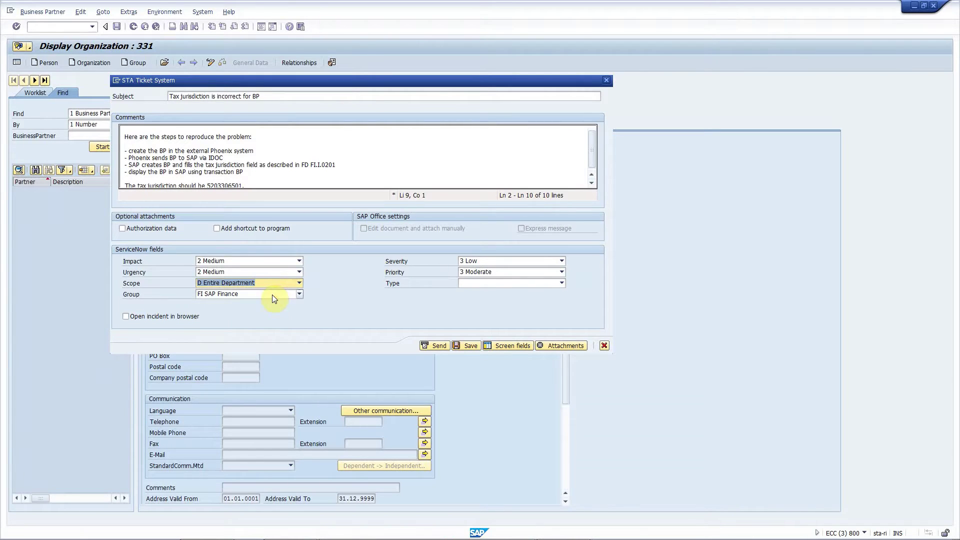
click(501, 283)
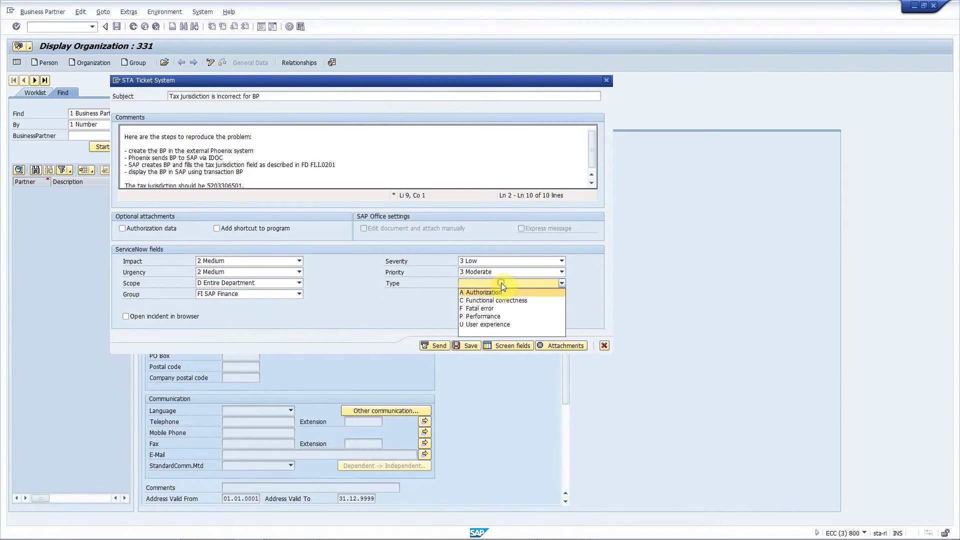
click(528, 301)
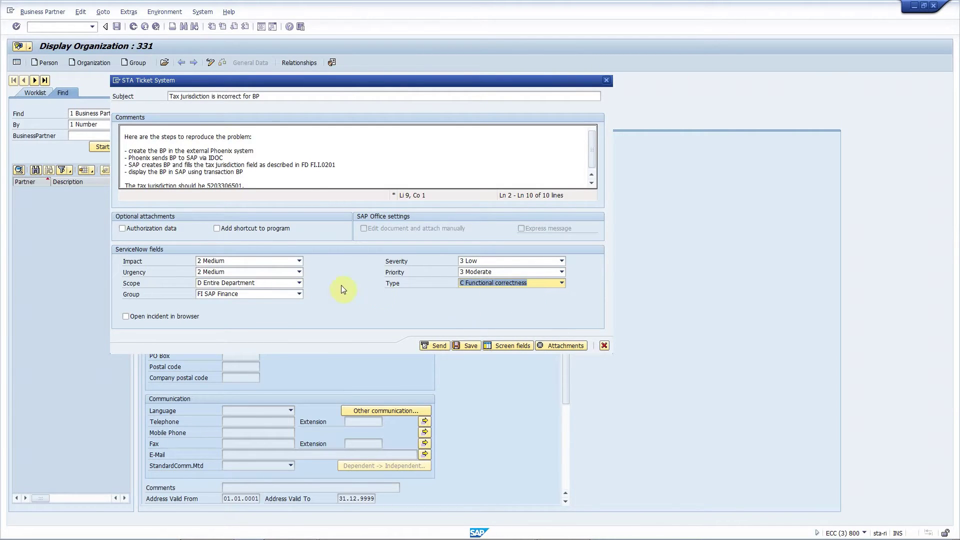
click(286, 298)
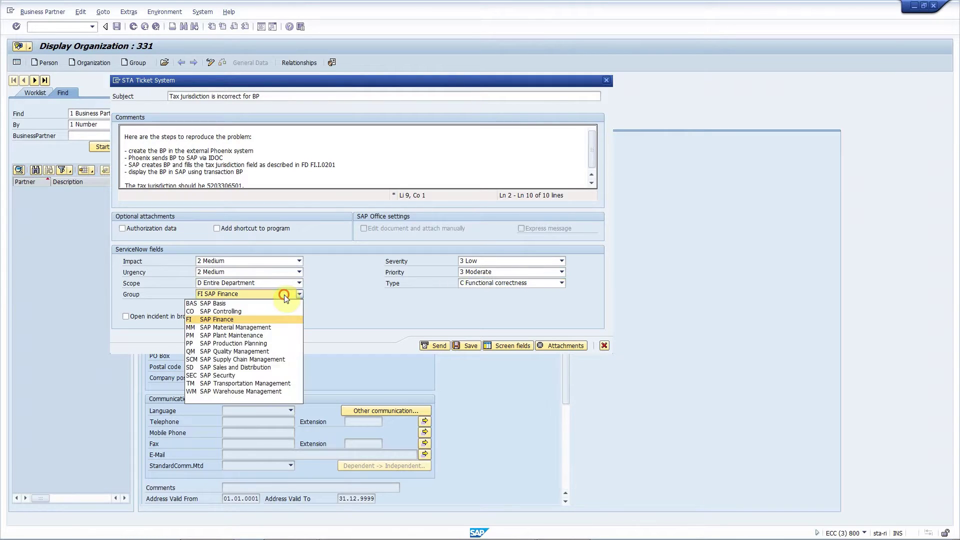
click(247, 320)
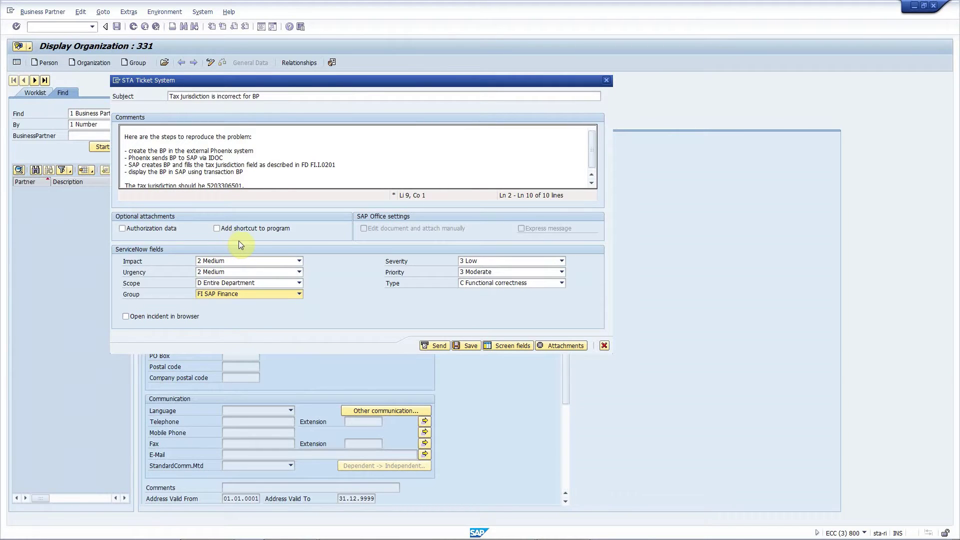
click(257, 228)
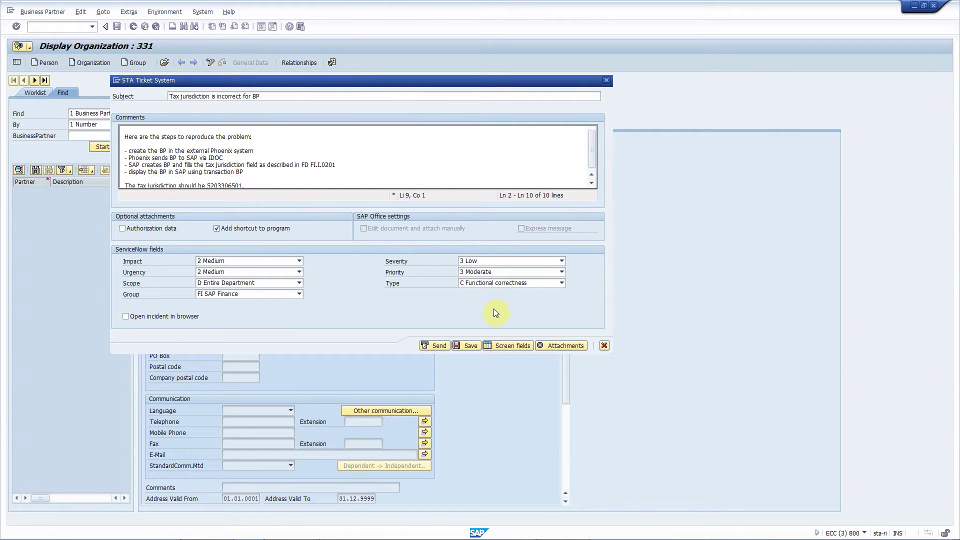
click(510, 344)
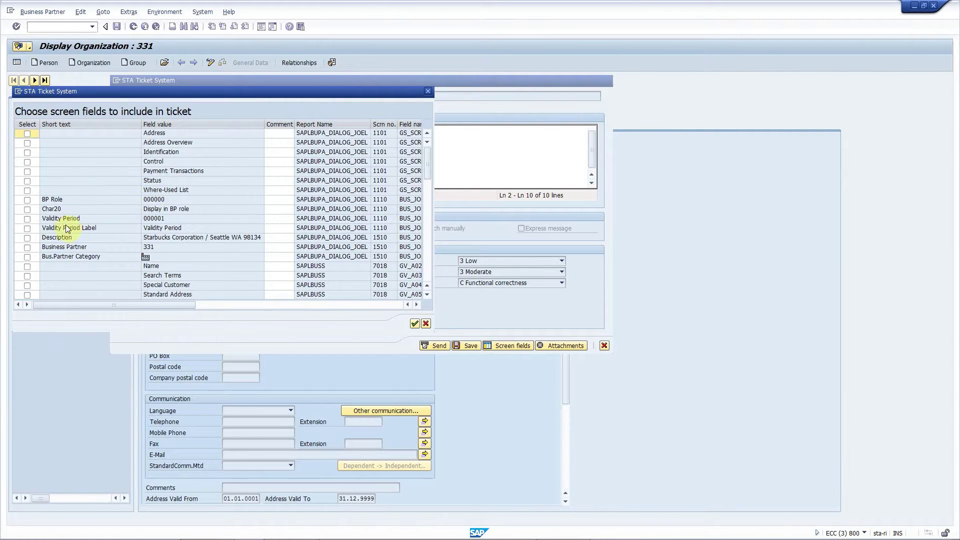
Select the Business Partner, Postal Code, Street and Tax Jurisdiction screen fields
click(27, 247)
scroll(35, 248, down, 3)
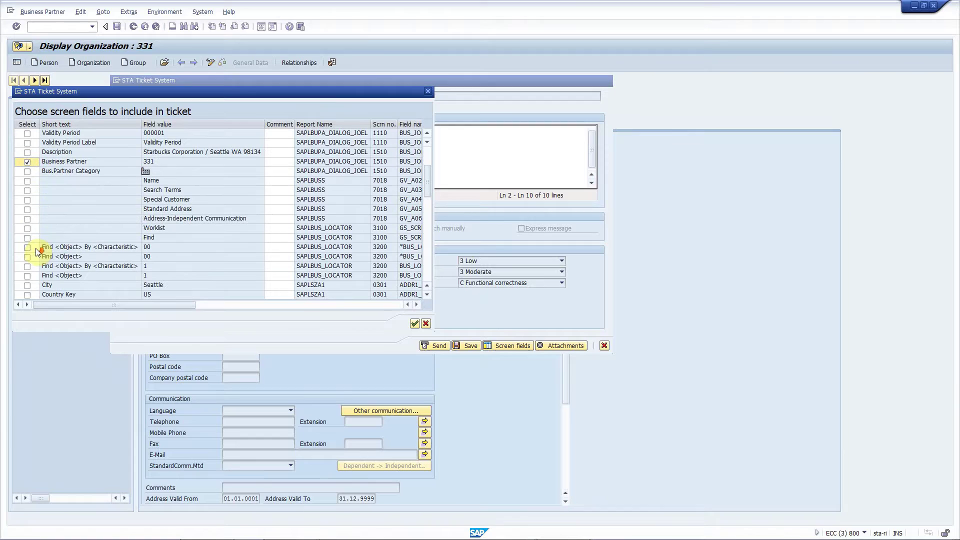
scroll(53, 227, down, 3)
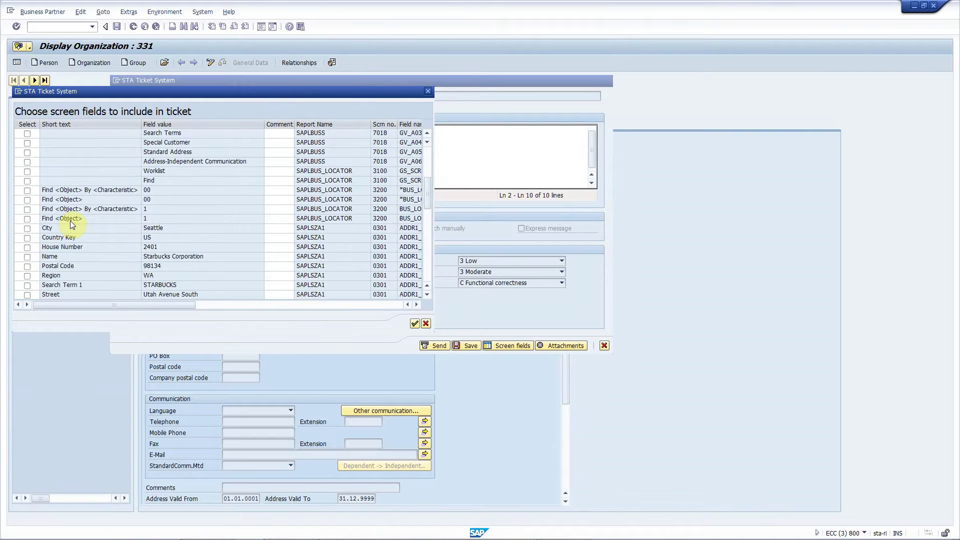
scroll(73, 223, down, 1)
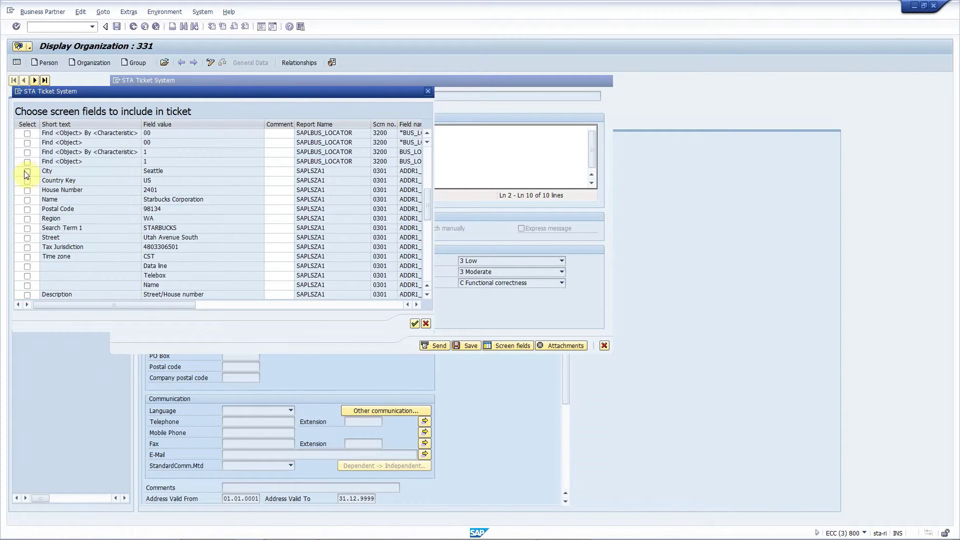
click(27, 210)
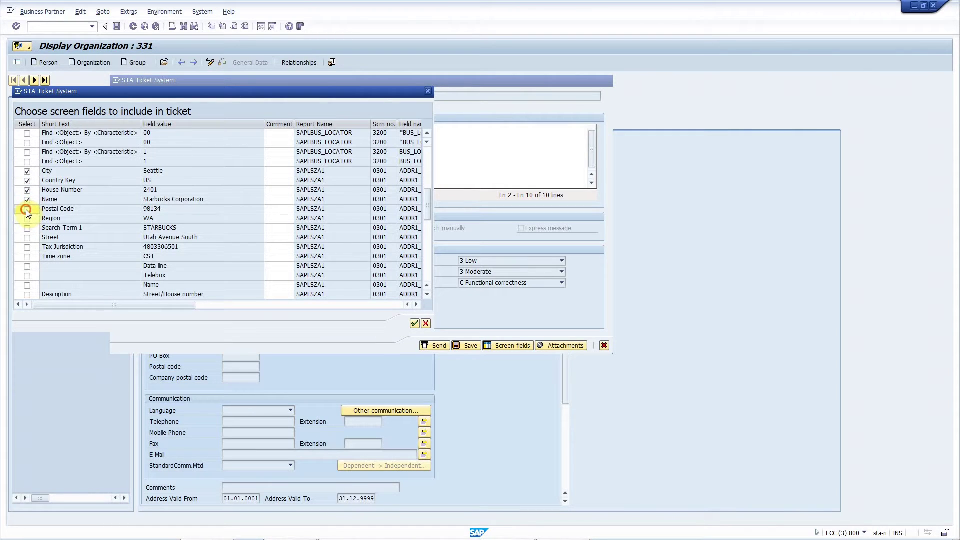
click(27, 238)
click(27, 248)
Comment 'This is incorrect' on Tax Jurisdiction and confirm the field selection
click(275, 248)
text(This is incorrec)
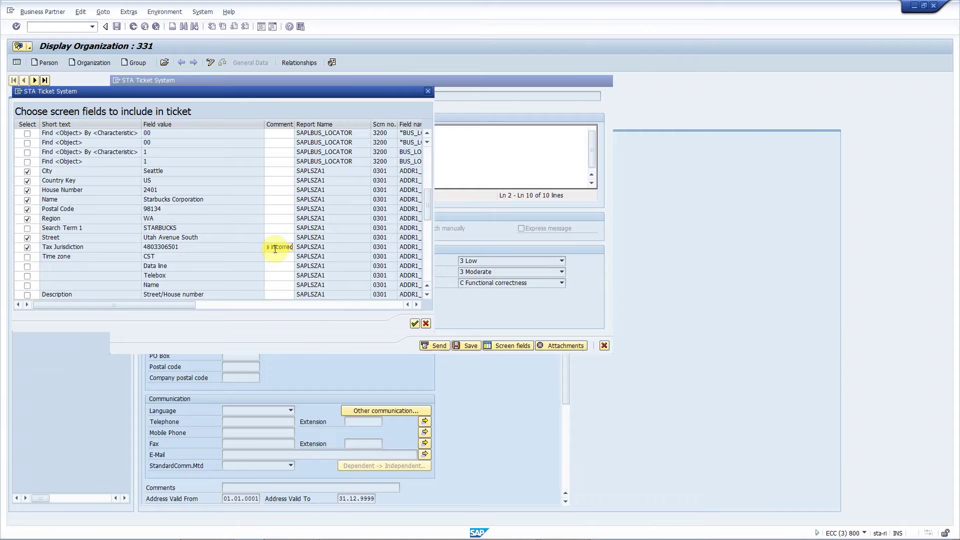
text(t)
key(Return)
drag(290, 124, 310, 124)
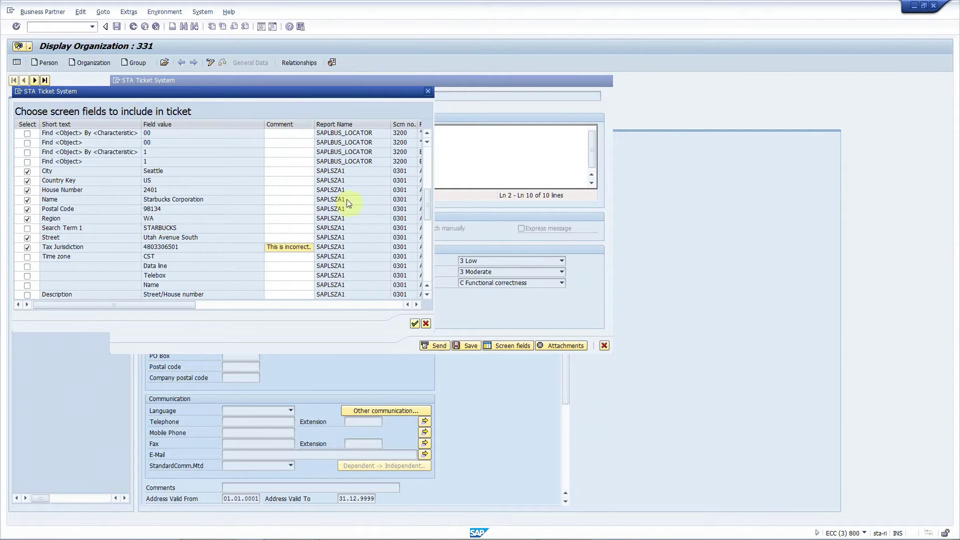
click(415, 323)
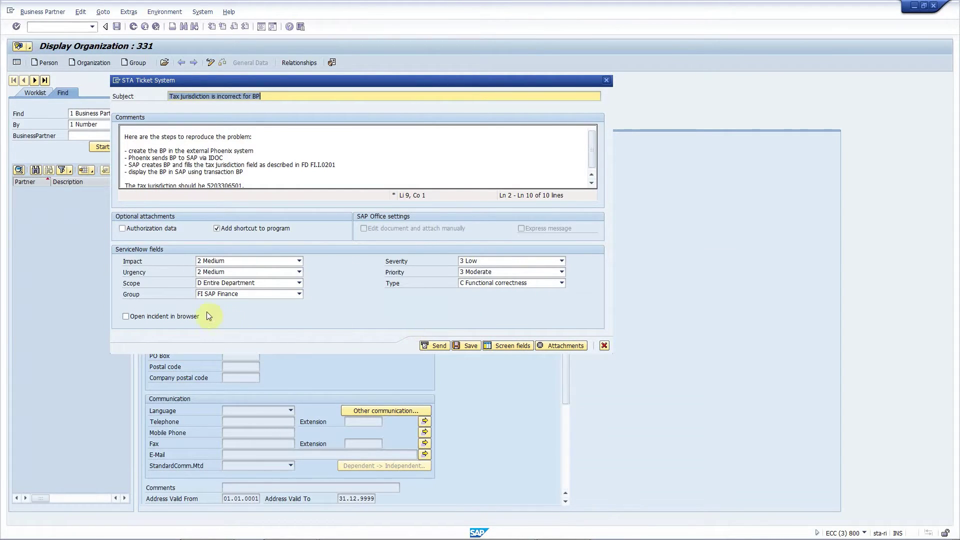
Enable 'Open incident in browser' and send the ticket to ServiceNow
click(169, 317)
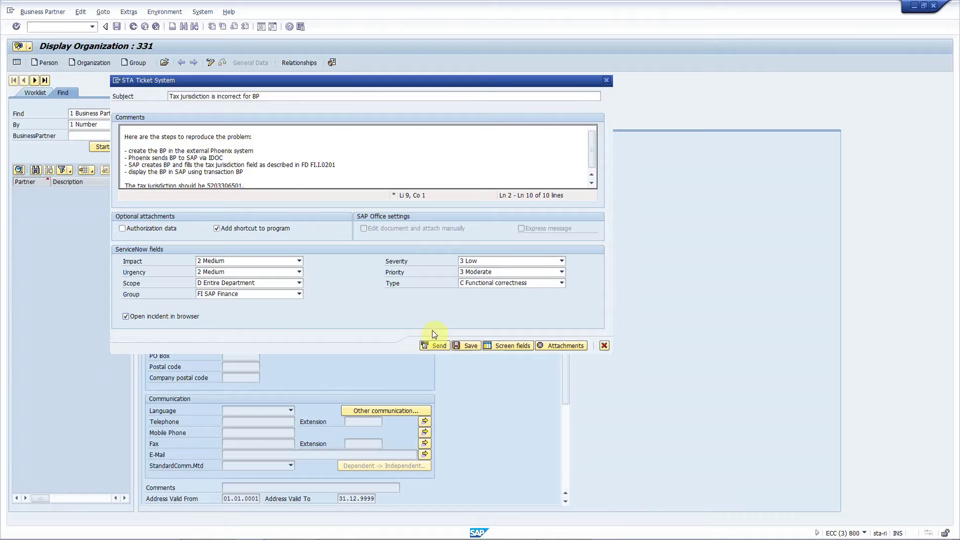
click(437, 346)
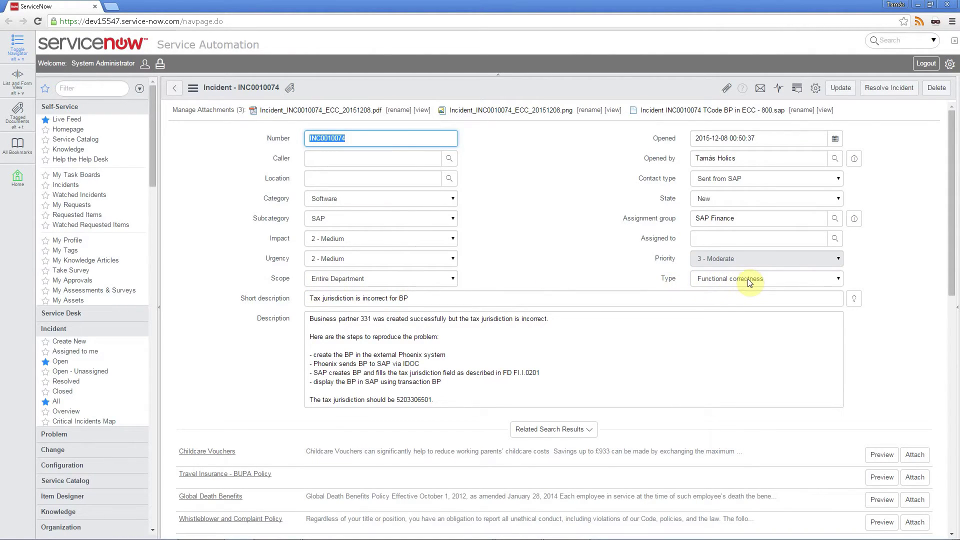
Review incident INC0010074's short description and full description fields in ServiceNow
click(446, 295)
click(458, 344)
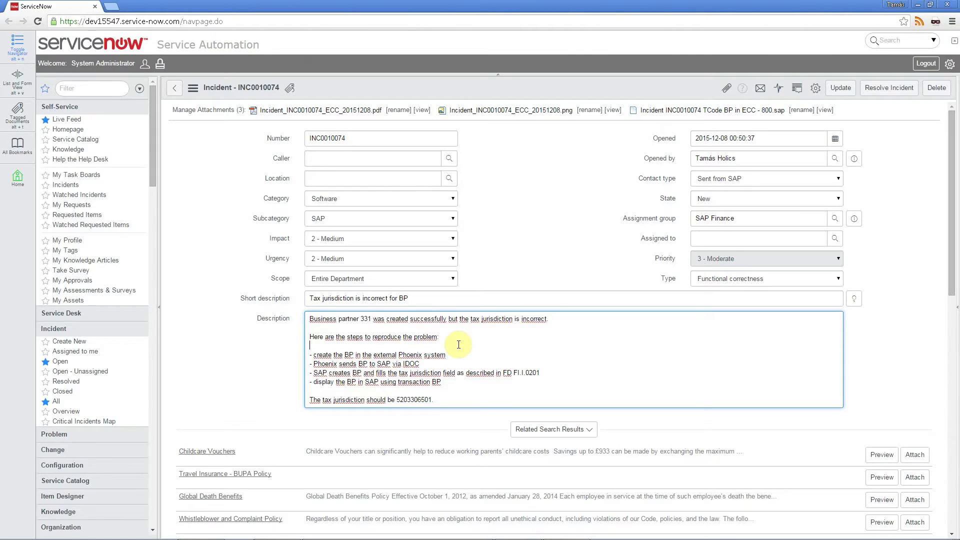
Open the Incident_INC0010074 PDF attachment and scroll down to its Program details
click(367, 110)
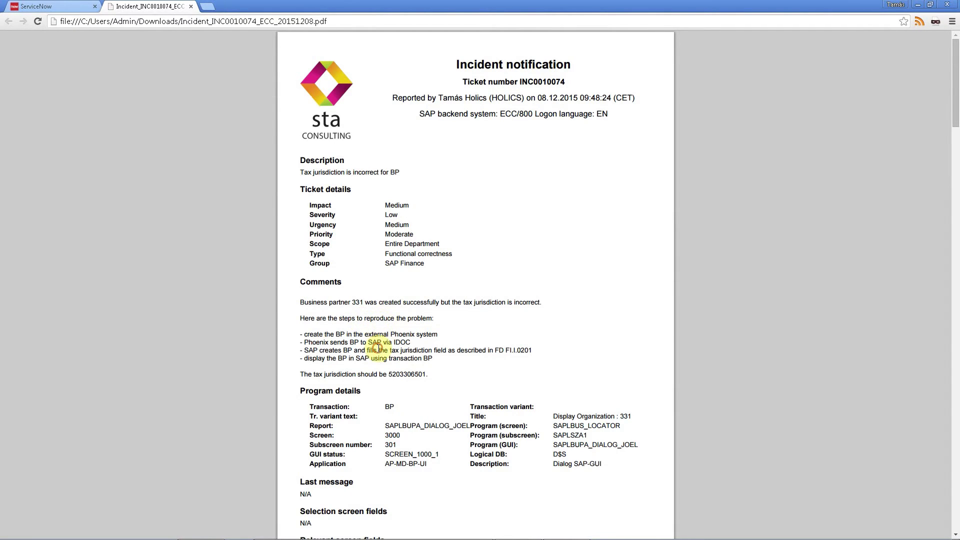
scroll(382, 345, down, 5)
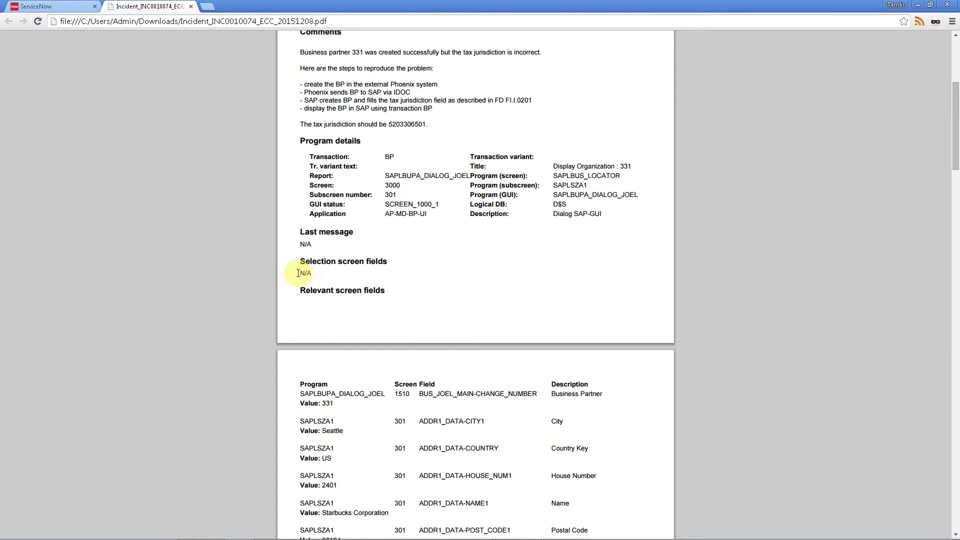
Scroll the PDF past the 'This is incorrect.' field note and call stack to GUI information
scroll(316, 271, down, 6)
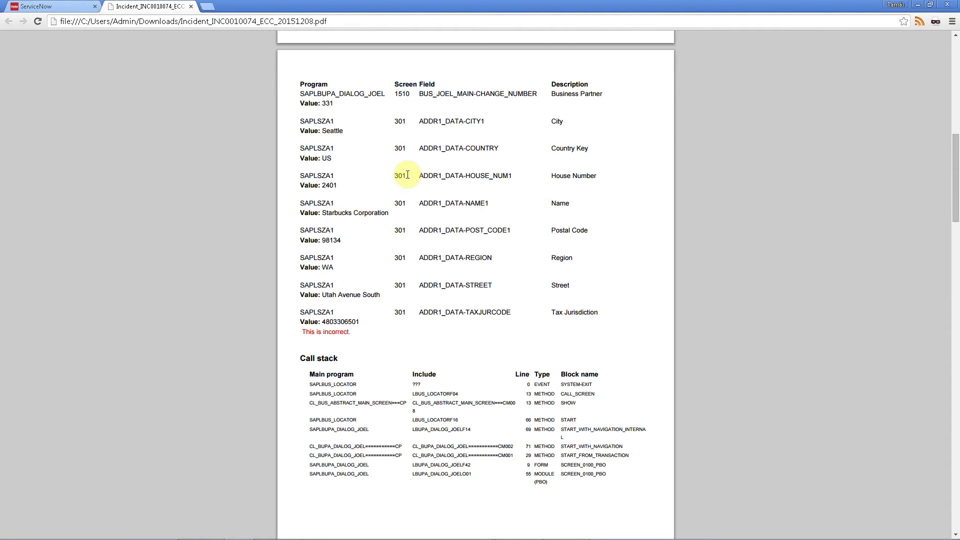
drag(351, 332, 300, 333)
click(335, 319)
scroll(330, 317, down, 2)
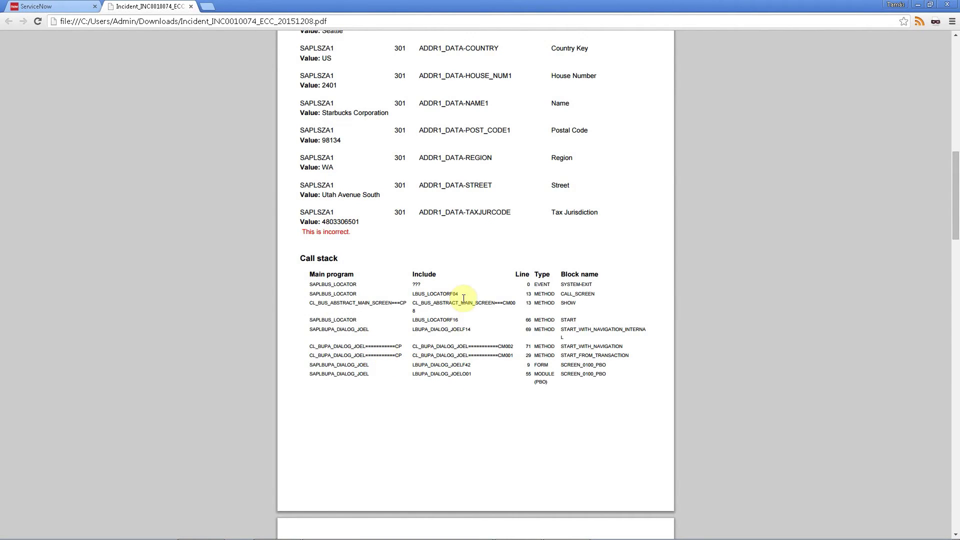
scroll(463, 299, down, 8)
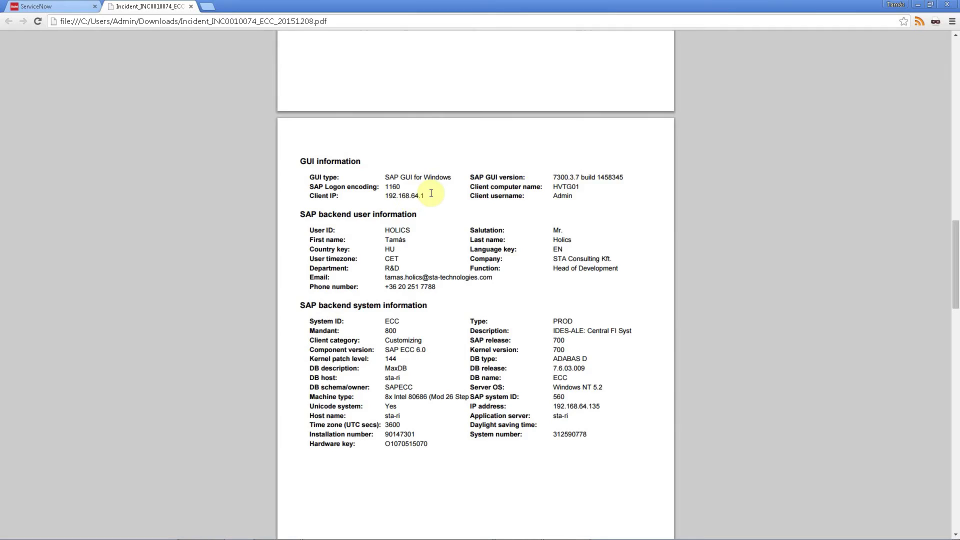
Scroll through the backend user and system information down to the system components table
scroll(431, 193, down, 1)
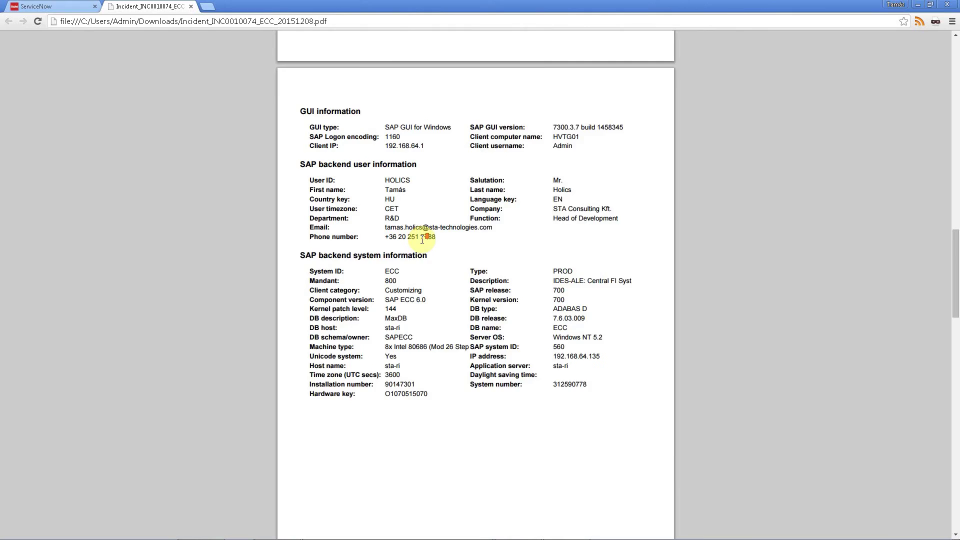
scroll(422, 240, down, 2)
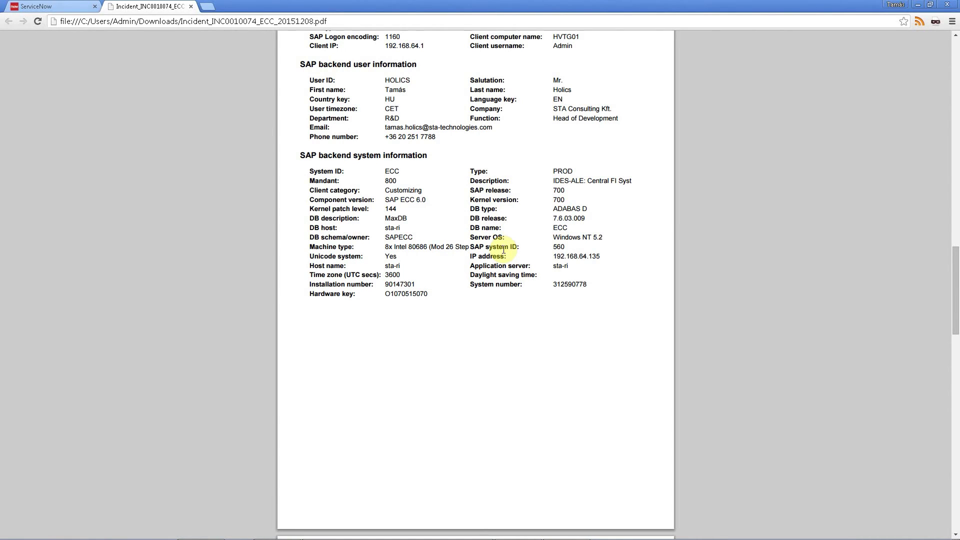
scroll(504, 249, down, 9)
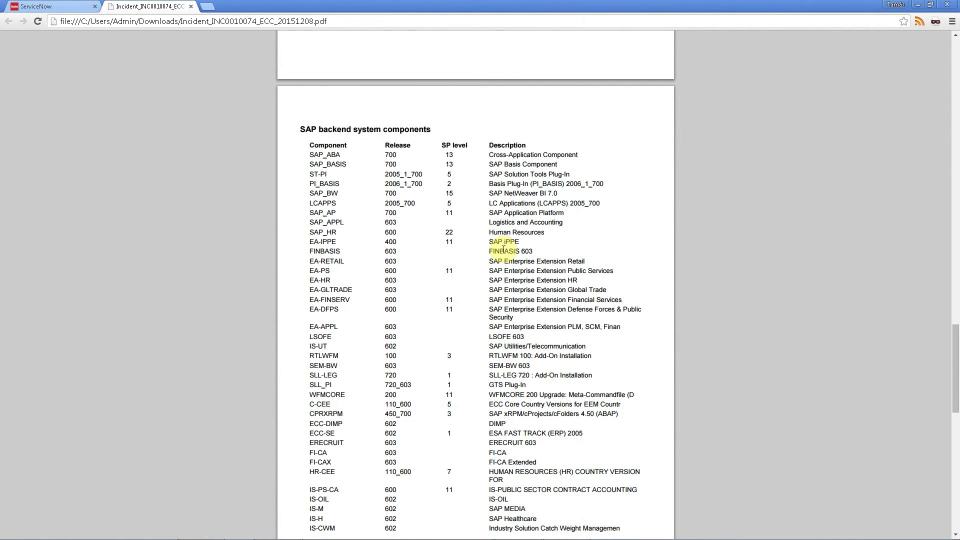
scroll(503, 250, down, 1)
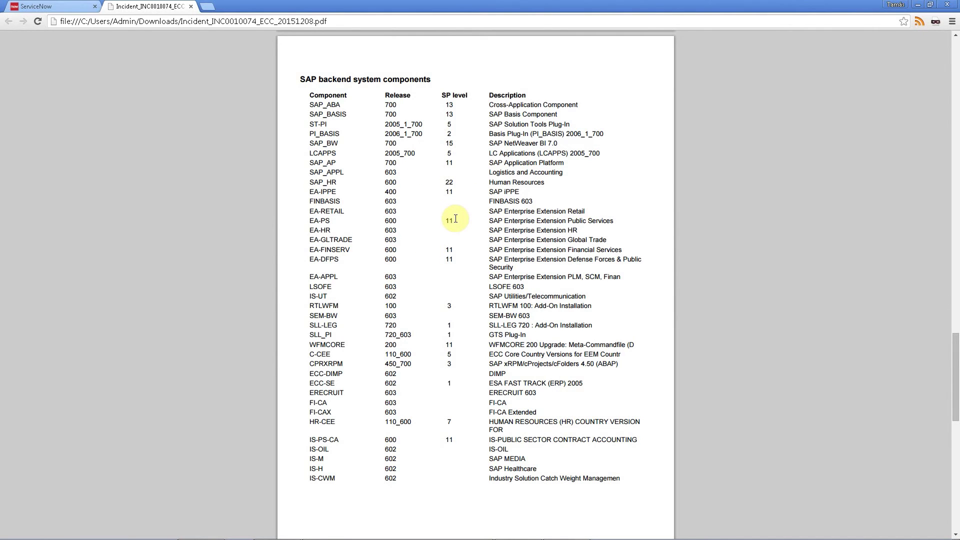
scroll(456, 218, up, 3)
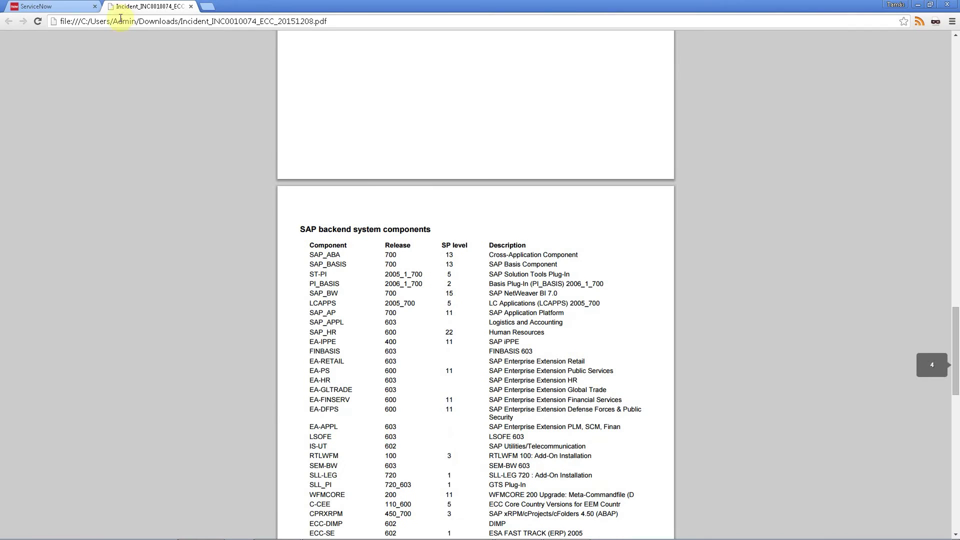
Back on incident INC0010074, download and view the attached PNG screenshot, then close the viewer
click(77, 6)
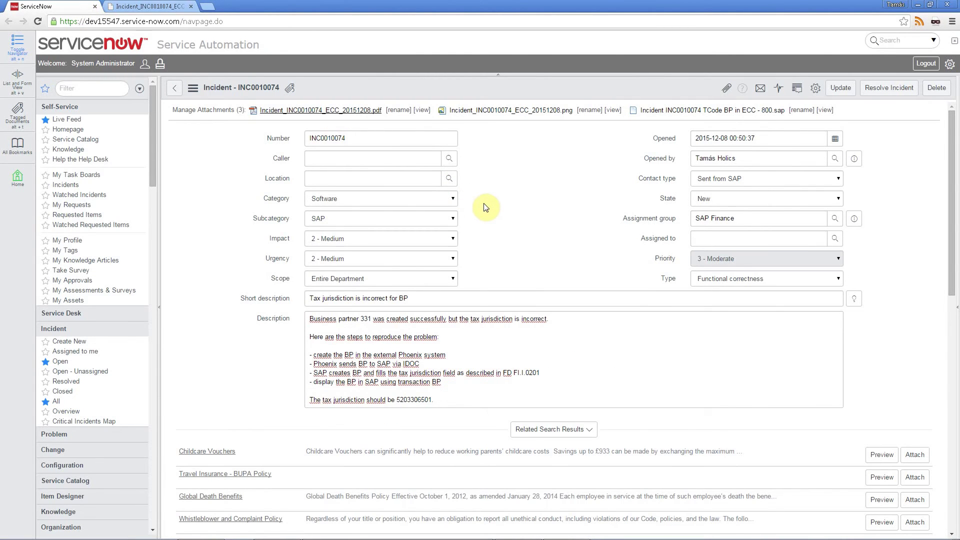
click(500, 112)
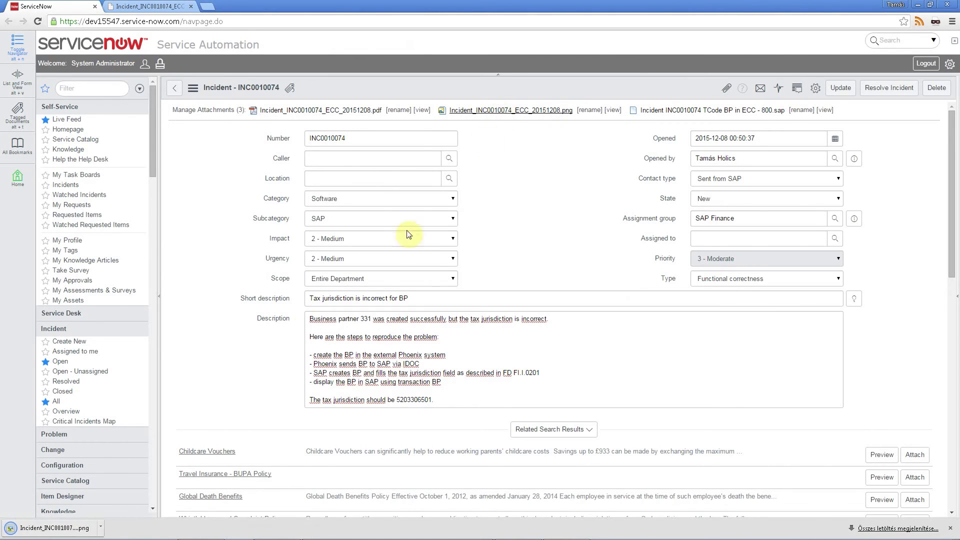
click(70, 528)
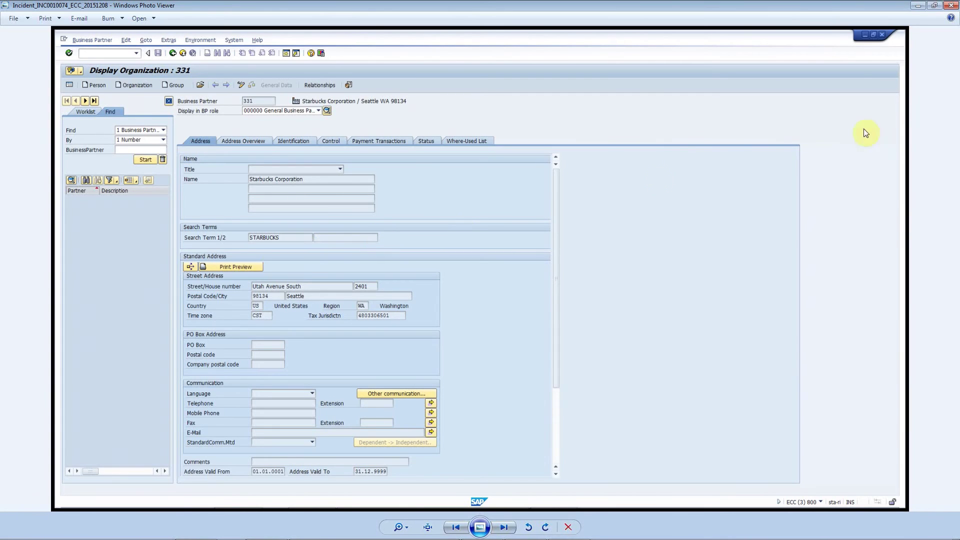
click(950, 5)
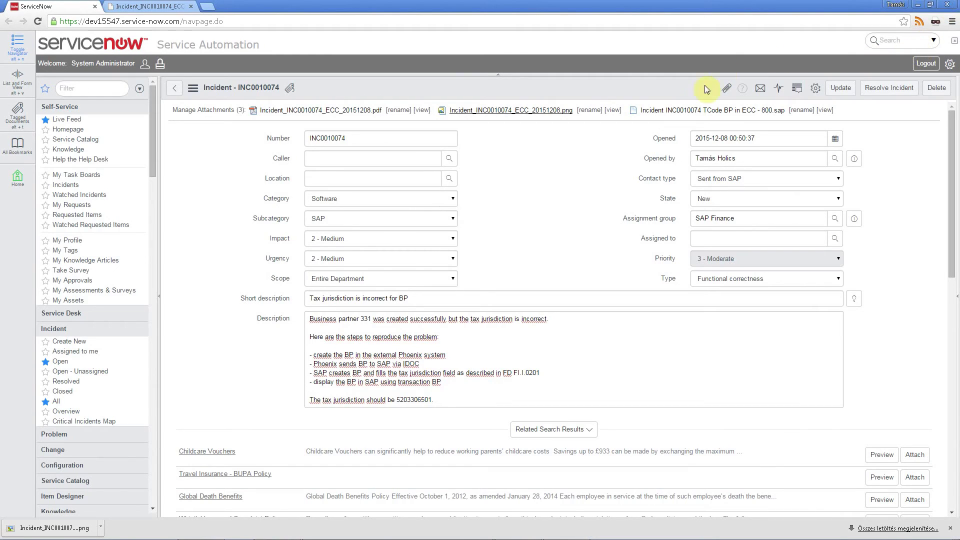
Open the incident's .sap transaction shortcut and log on to SAP with the user name and password
click(681, 112)
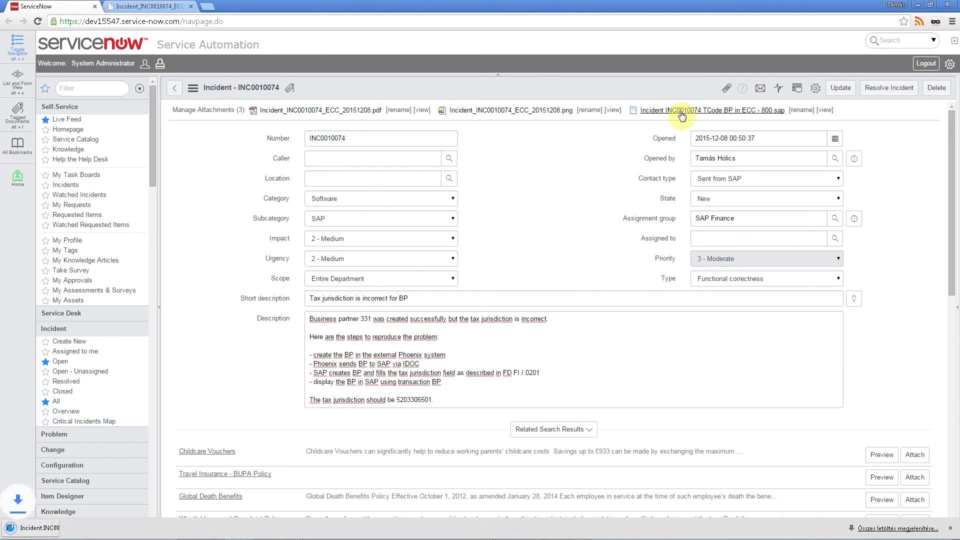
click(68, 528)
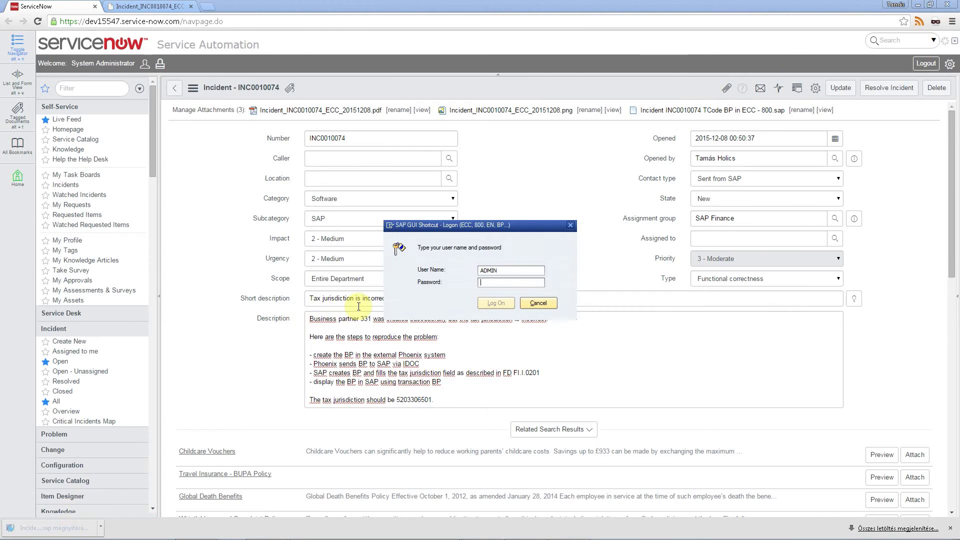
text(HO)
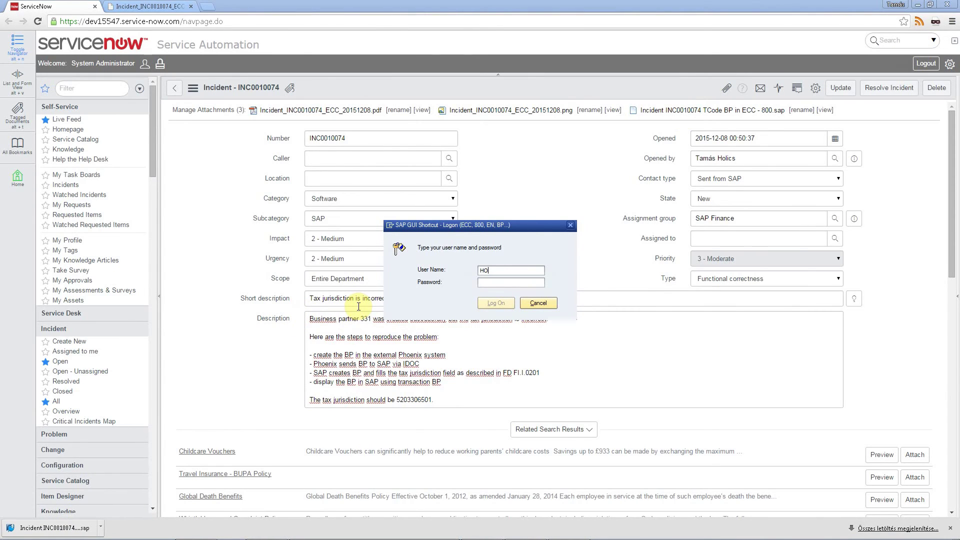
text(LICS)
key(Tab)
text(****)
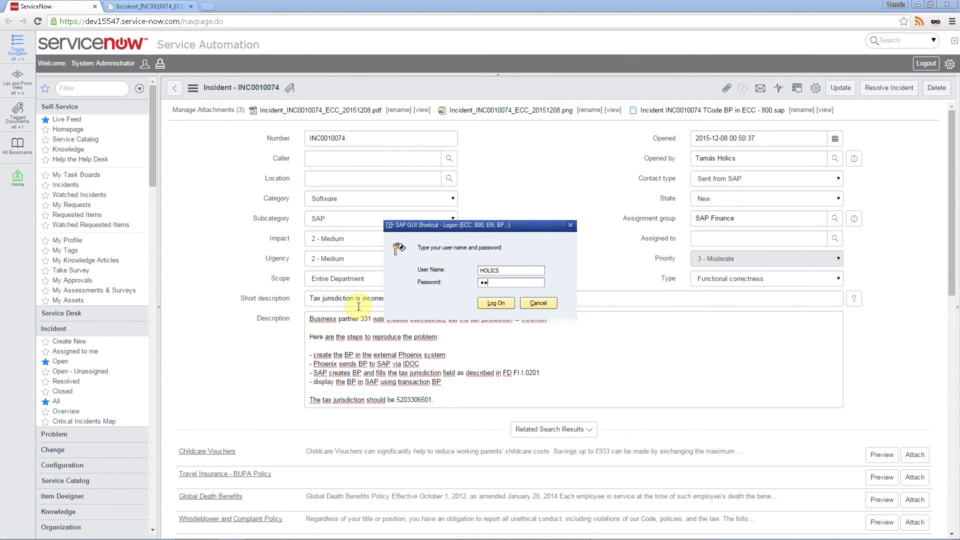
text(****)
key(Return)
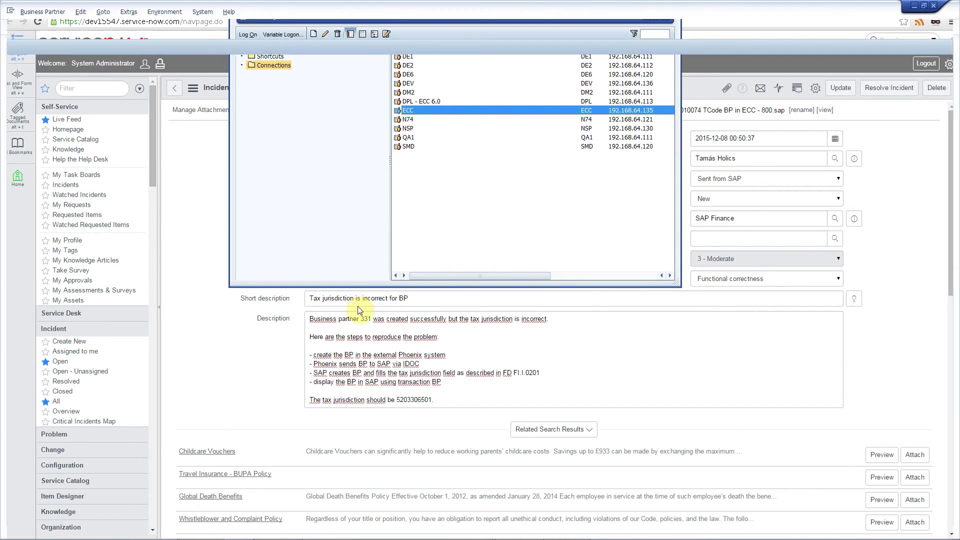